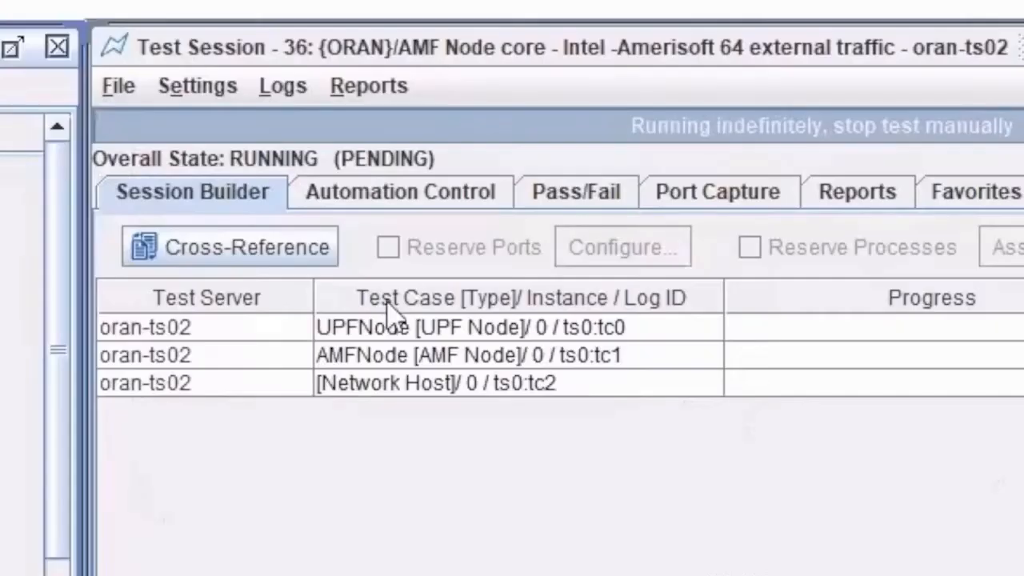
- Review the AMFNode test case diagram, then show the DU test's Core/External-Data settings
{"action": "left_click", "coordinate": [348, 358]}
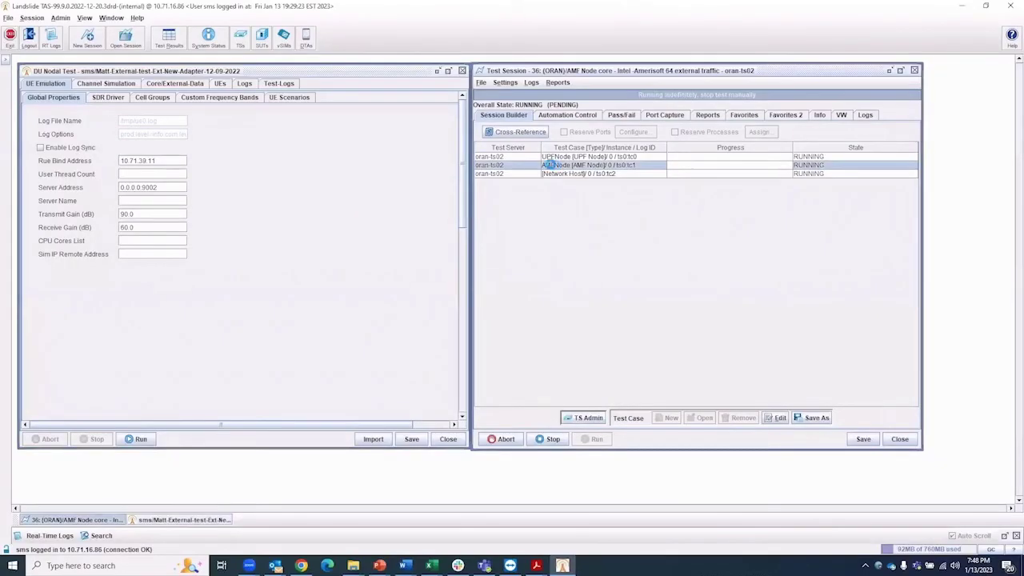
{"action": "double_click", "coordinate": [549, 164]}
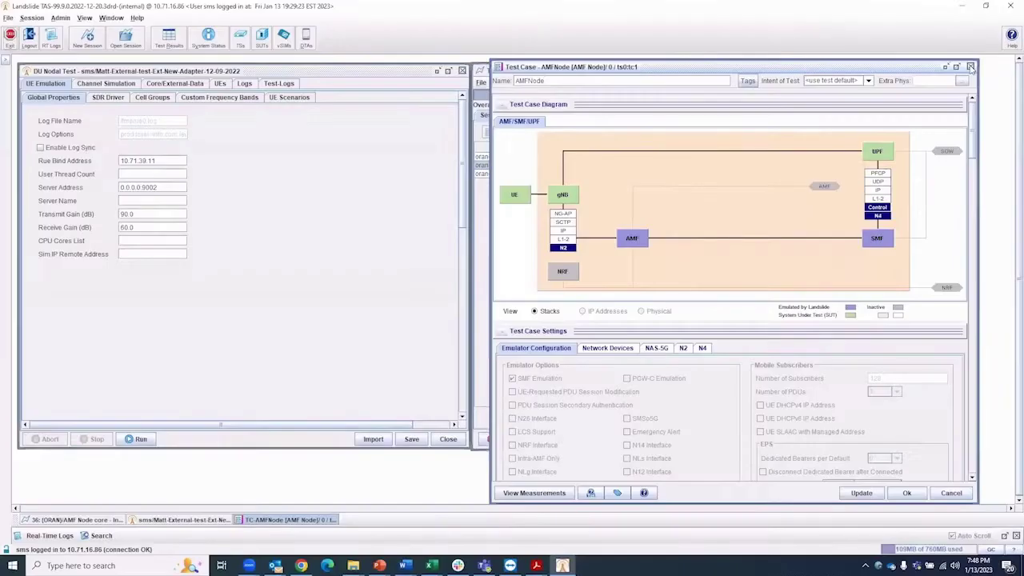
{"action": "left_click", "coordinate": [972, 66]}
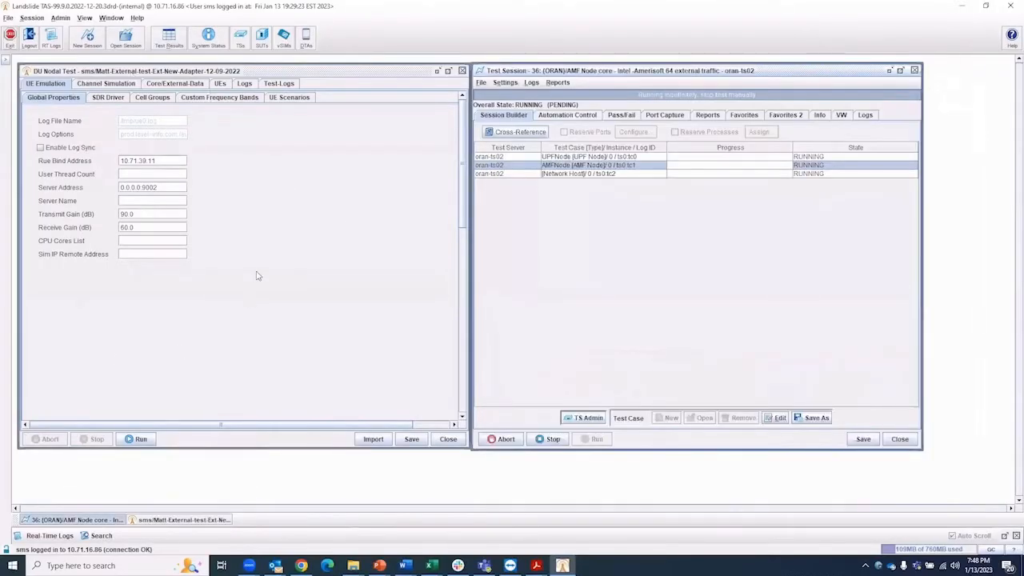
{"action": "left_click", "coordinate": [166, 83]}
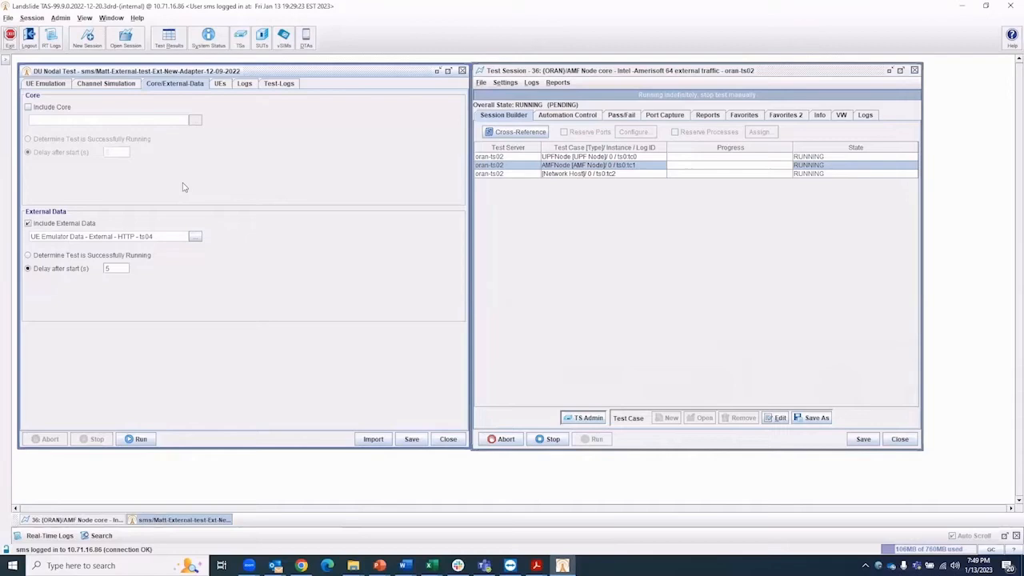
- Browse the UEs, Channel Simulation and UE Scenarios tabs, noting the five emulated UEs
{"action": "left_click", "coordinate": [219, 84]}
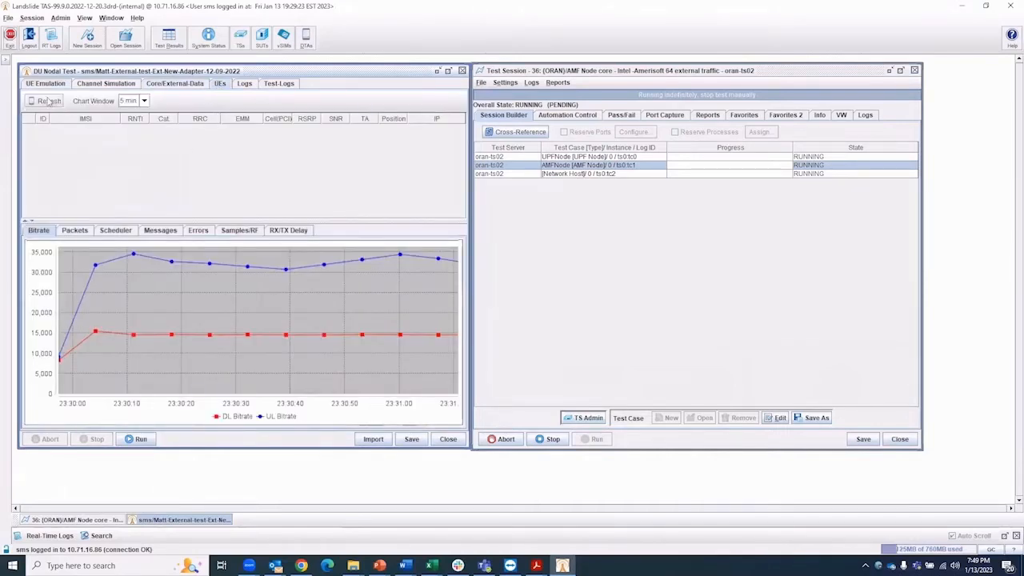
{"action": "left_click", "coordinate": [110, 85]}
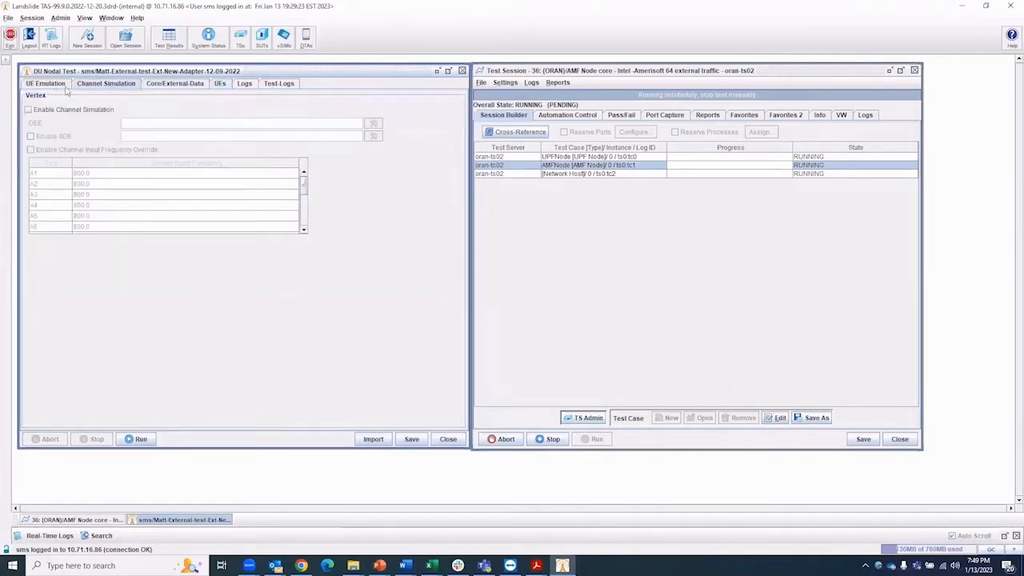
{"action": "left_click", "coordinate": [219, 84]}
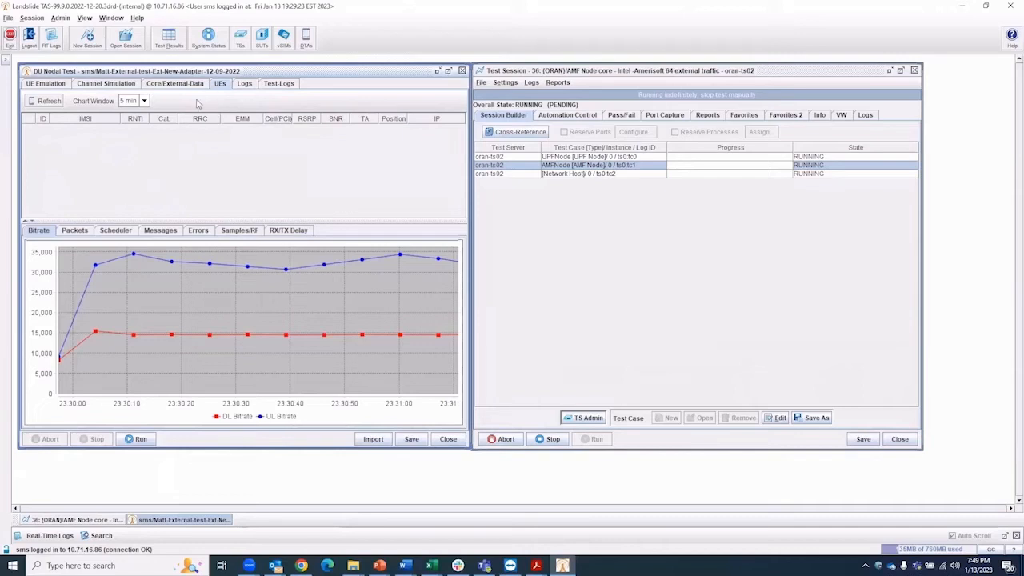
{"action": "left_click", "coordinate": [44, 86]}
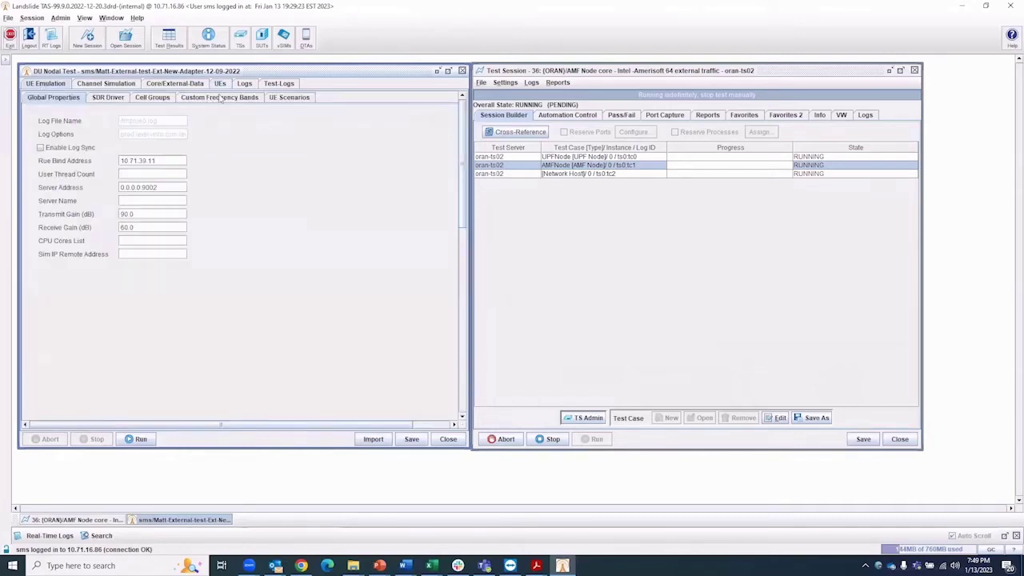
{"action": "left_click", "coordinate": [288, 97]}
{"action": "left_click", "coordinate": [207, 147]}
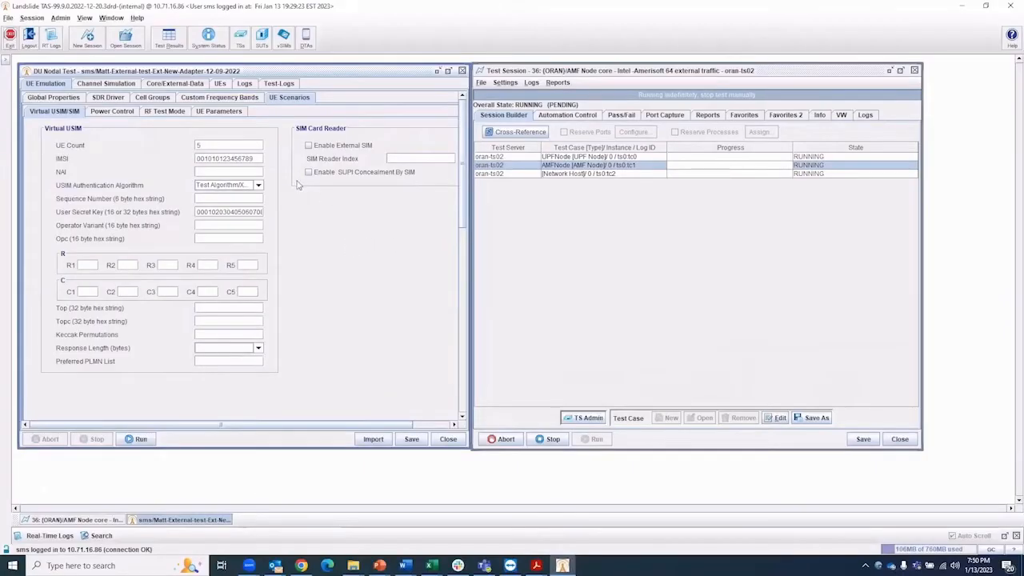
- Check the NR cell group type under Cell Groups, then run the DU nodal test
{"action": "left_click", "coordinate": [153, 98]}
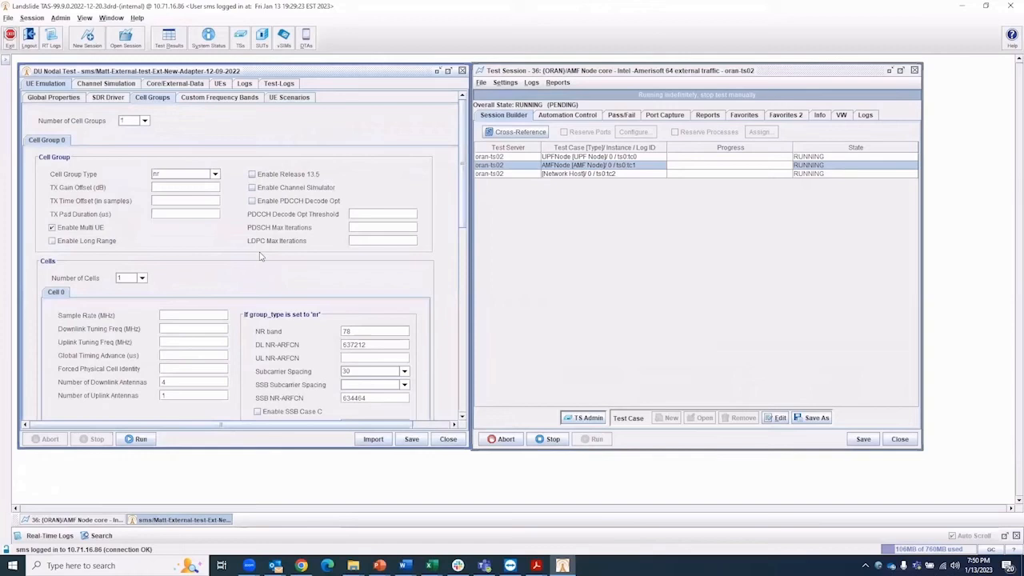
{"action": "left_click", "coordinate": [156, 174]}
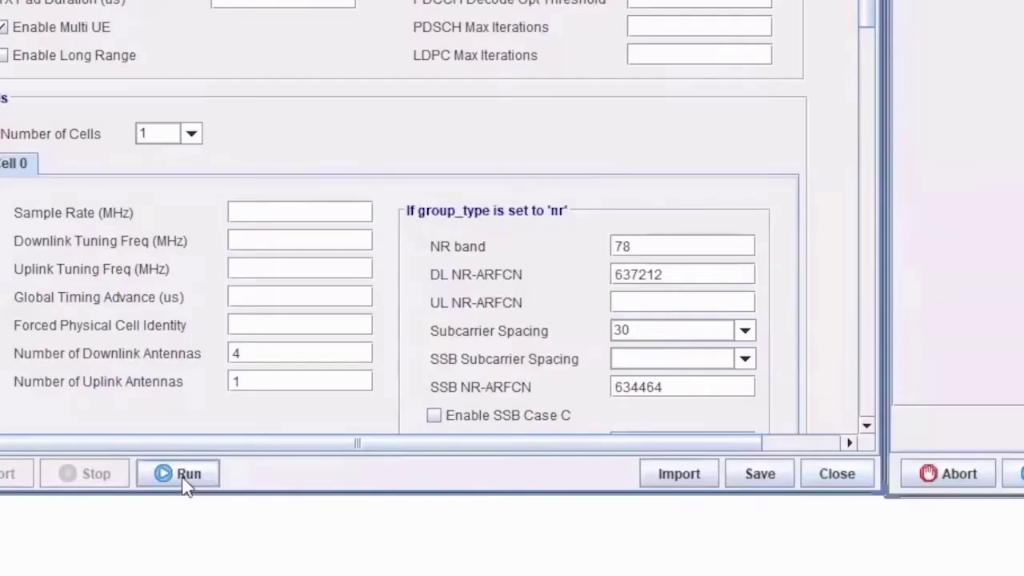
{"action": "left_click", "coordinate": [138, 439]}
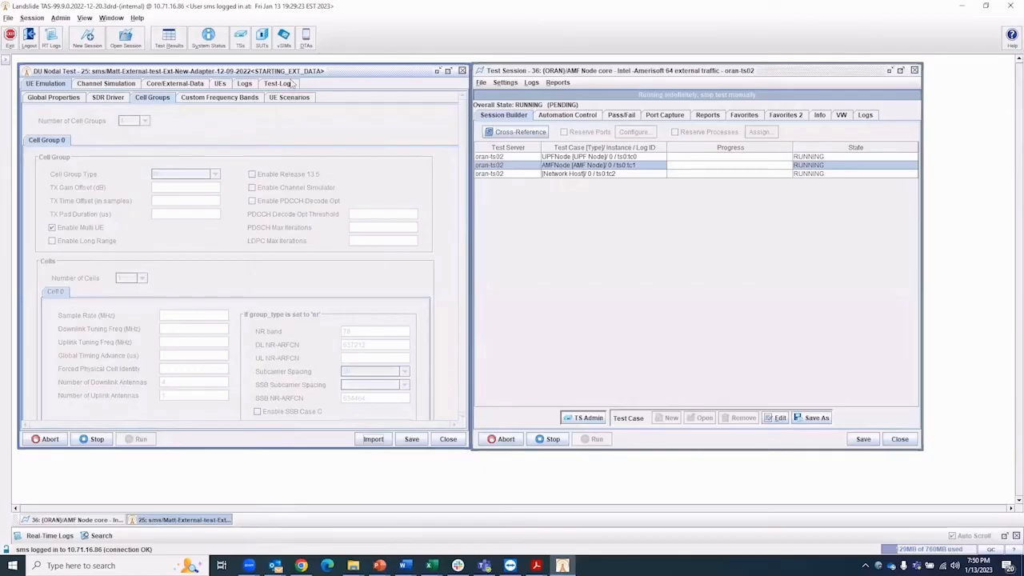
- Read the Test-Logs startup messages, then show the detailed Logs message table
{"action": "left_click", "coordinate": [292, 85]}
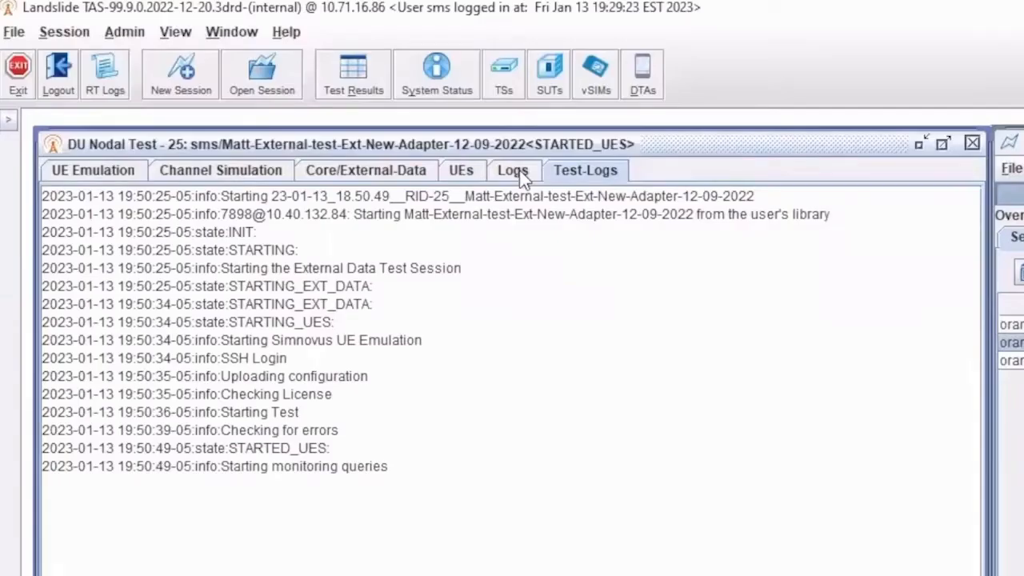
{"action": "left_click", "coordinate": [244, 83]}
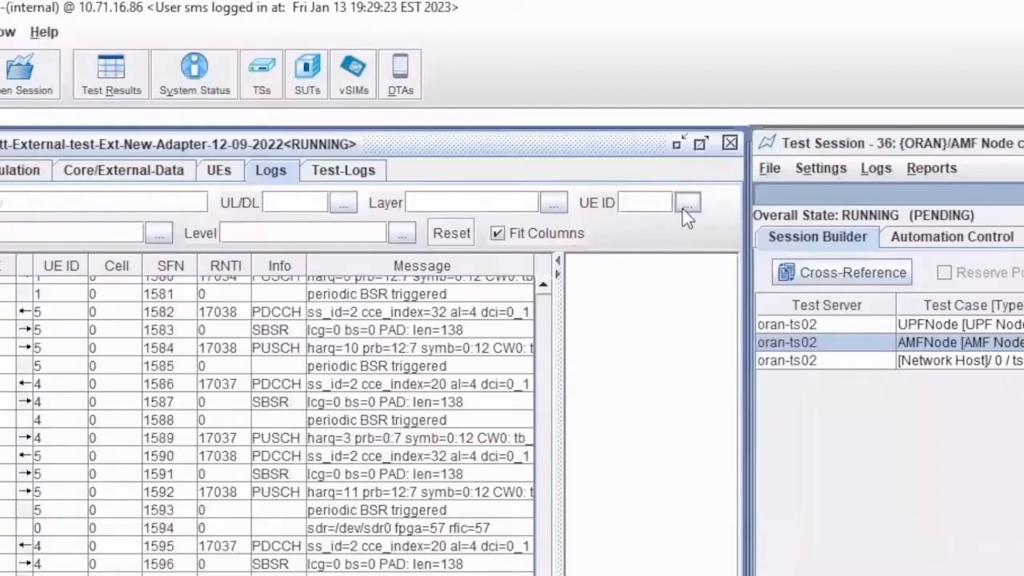
- Filter the message log to UE ID 1 and the IP layer, inspecting a few IP messages
{"action": "left_click", "coordinate": [441, 99]}
{"action": "left_click", "coordinate": [641, 230]}
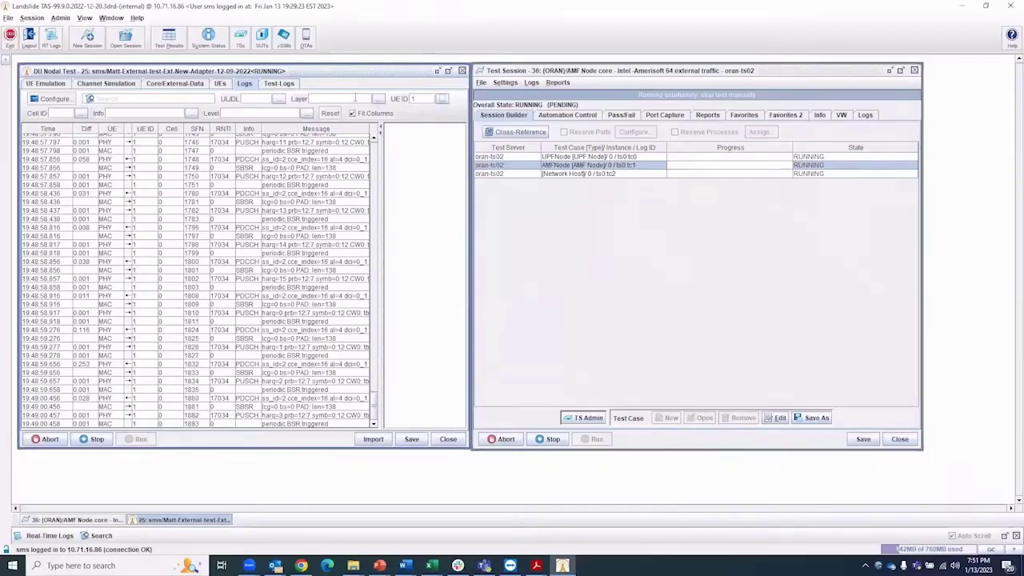
{"action": "left_click", "coordinate": [378, 98]}
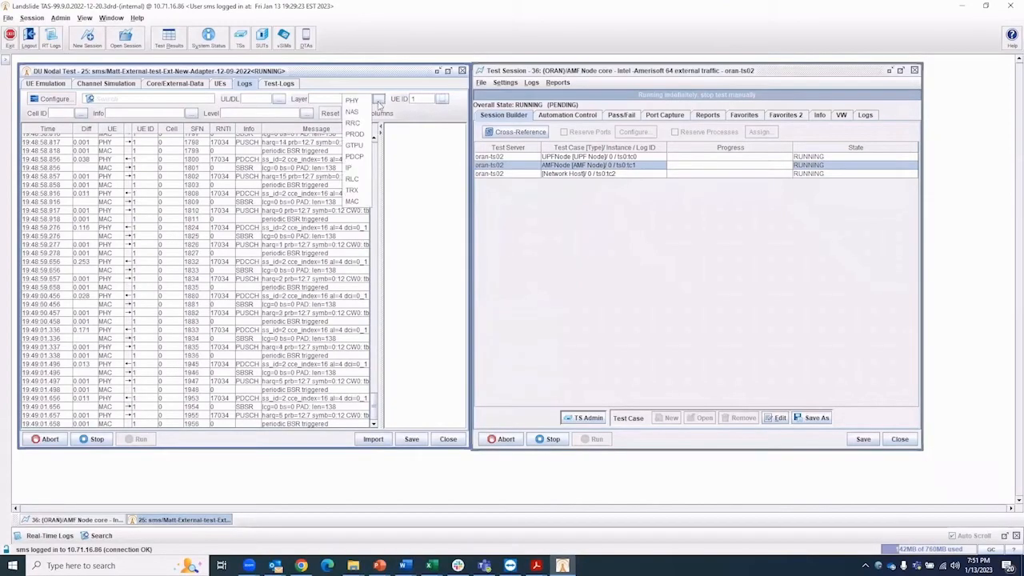
{"action": "left_click", "coordinate": [352, 167]}
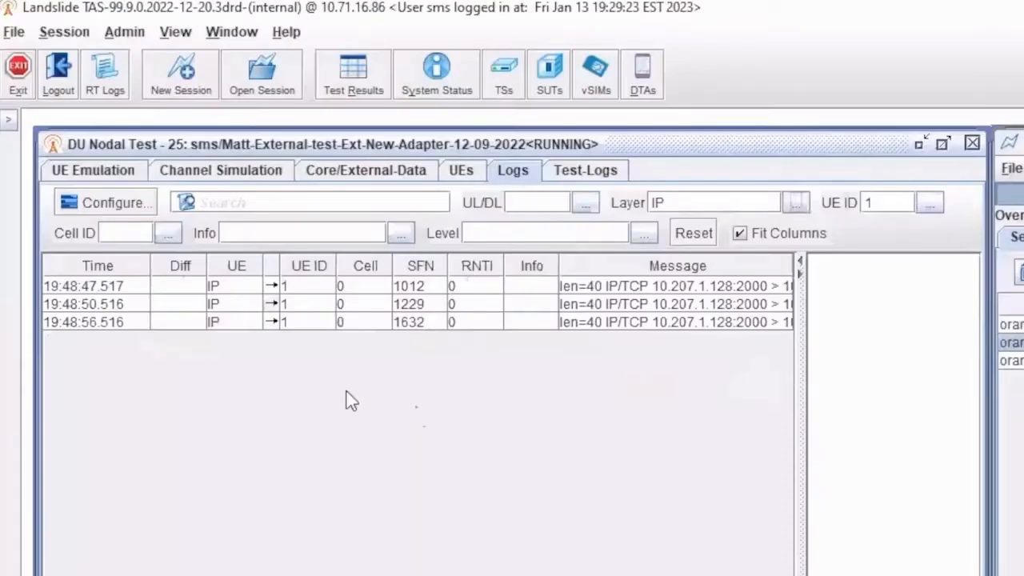
{"action": "left_click", "coordinate": [613, 311]}
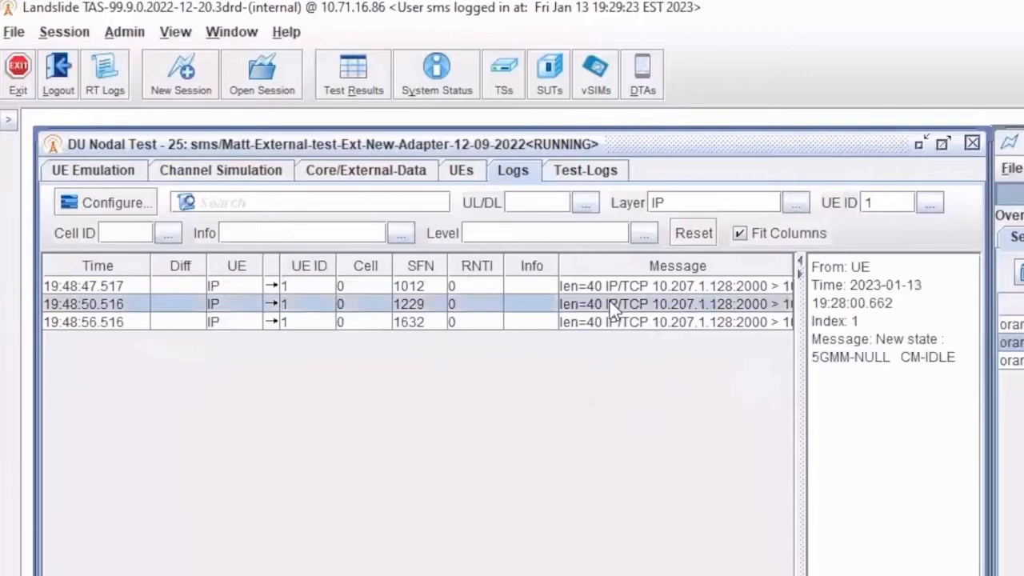
{"action": "left_click", "coordinate": [643, 323]}
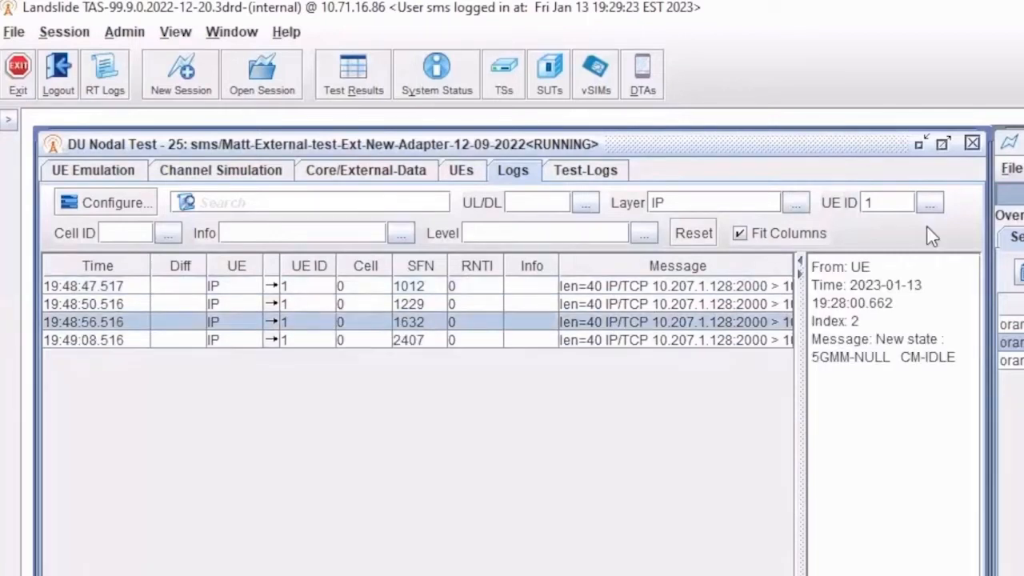
- Clear the UE ID and Layer filters to show all UEs and layers again
{"action": "left_click", "coordinate": [933, 204]}
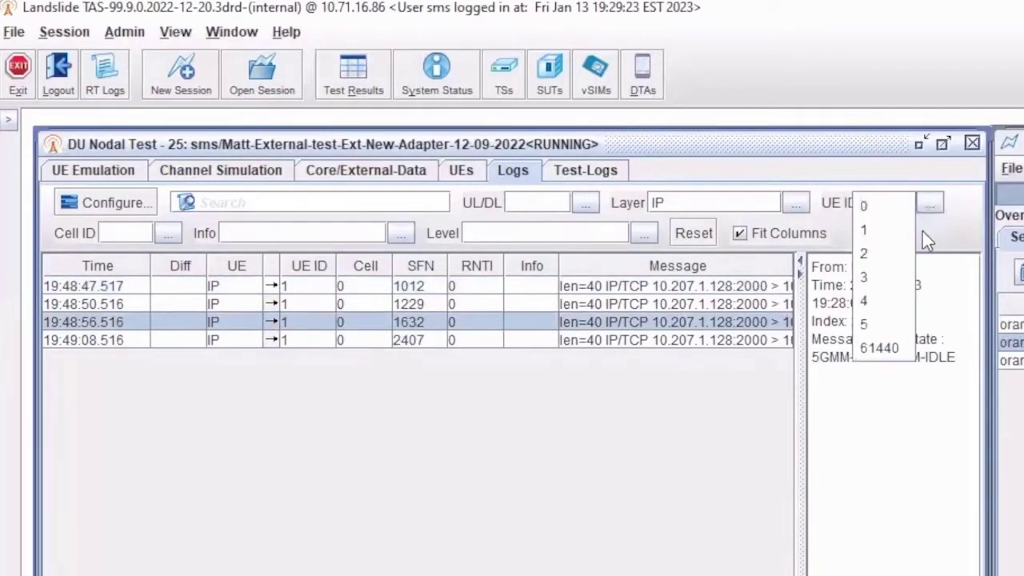
{"action": "left_click", "coordinate": [882, 230]}
{"action": "left_click", "coordinate": [795, 204]}
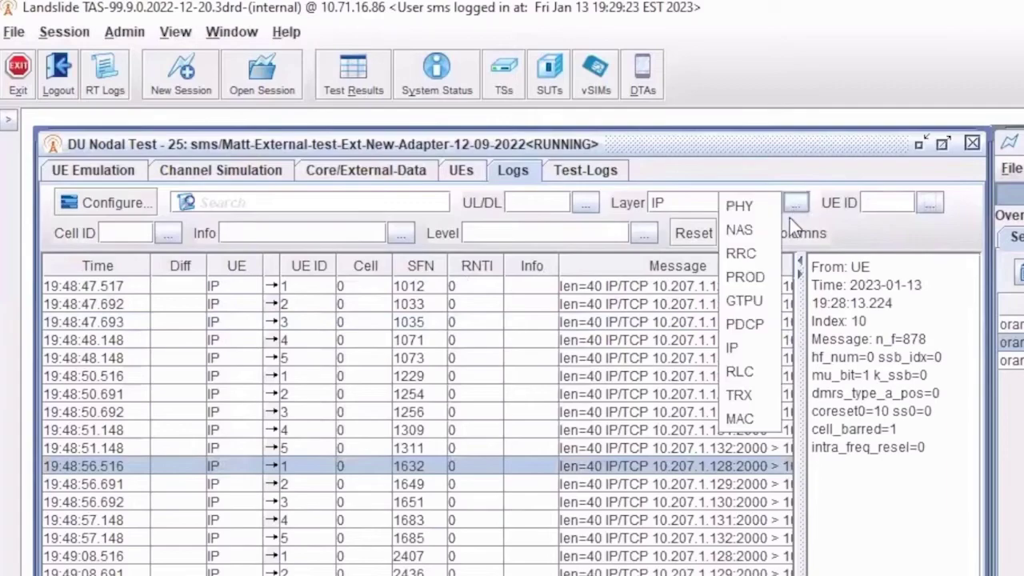
{"action": "left_click", "coordinate": [752, 350]}
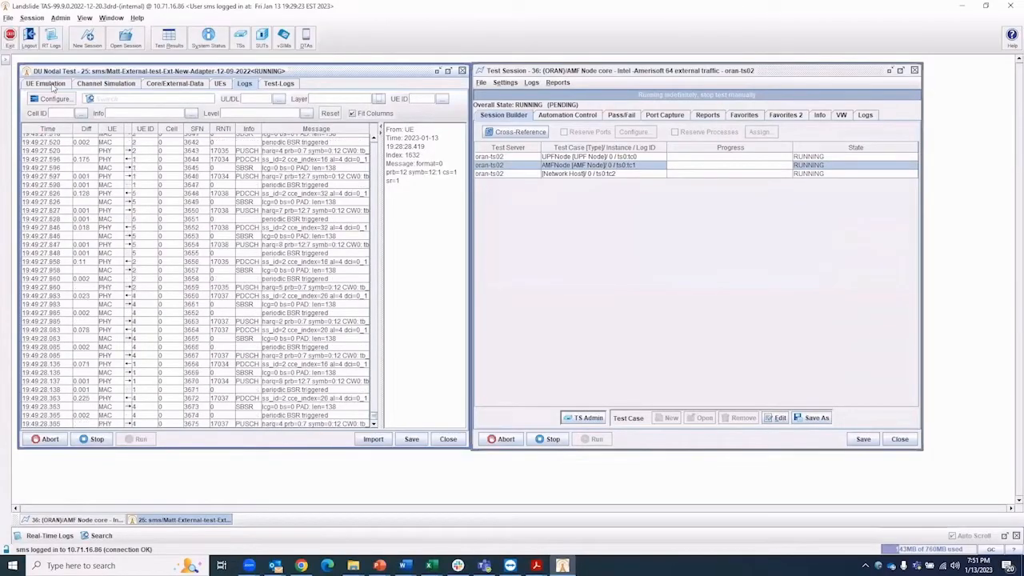
- Show the UE Emulation, UE Scenarios and RF Test Mode settings for the five connected UEs
{"action": "left_click", "coordinate": [52, 86]}
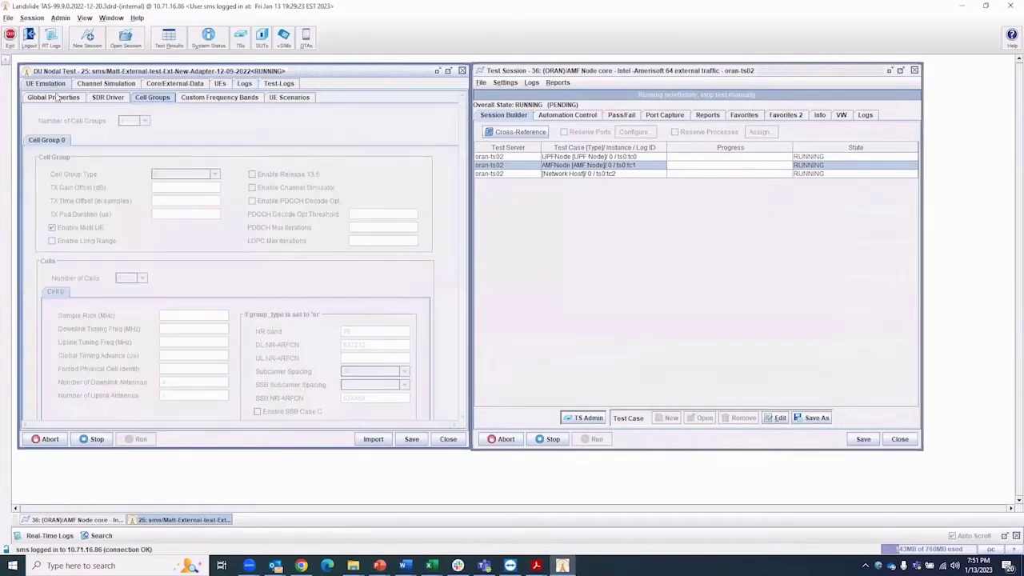
{"action": "left_click", "coordinate": [273, 97]}
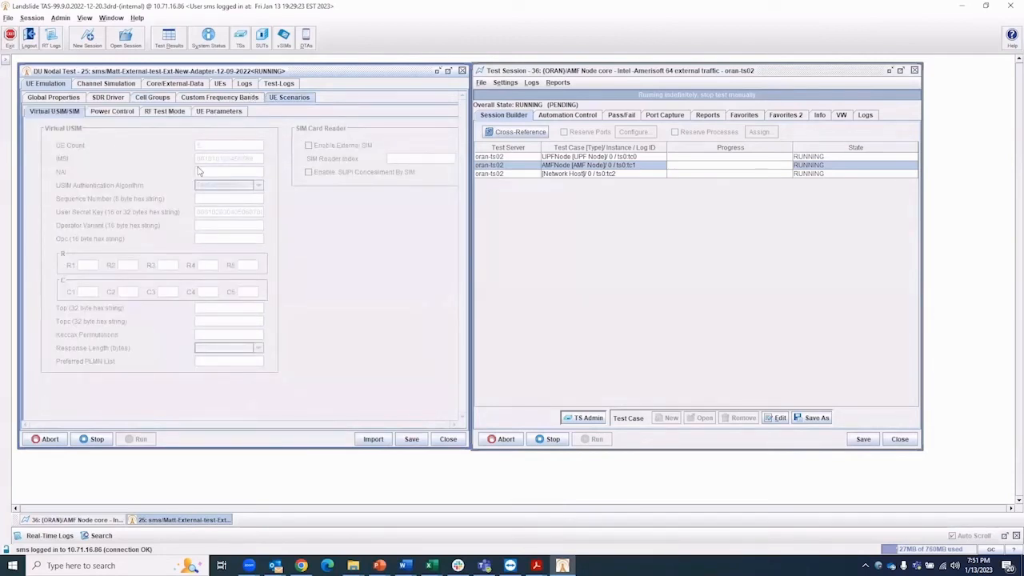
{"action": "left_click", "coordinate": [159, 113]}
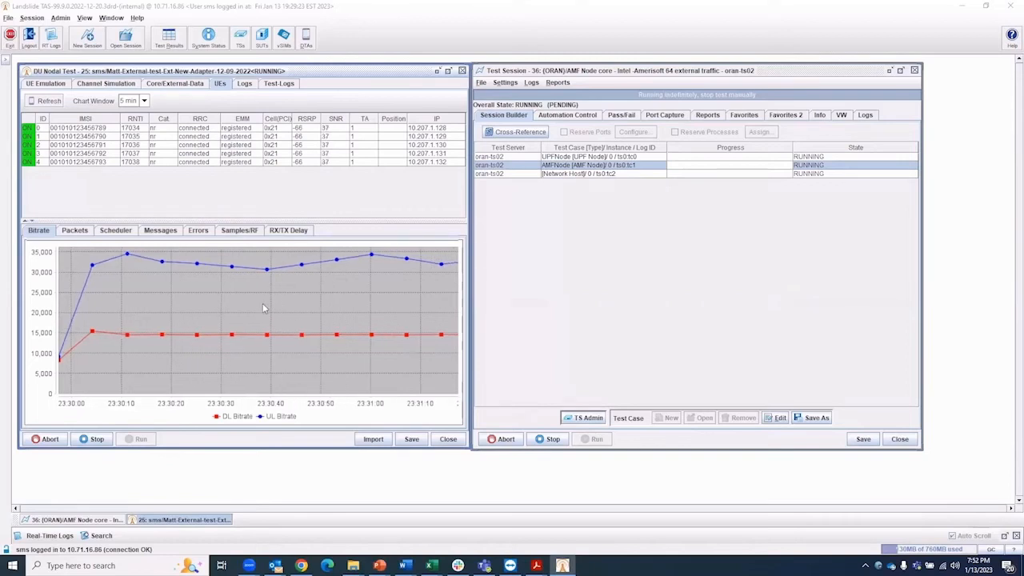
- Switch the UEs chart panel from Samples/RF levels to the live RX/TX Delay chart
{"action": "left_click", "coordinate": [237, 230]}
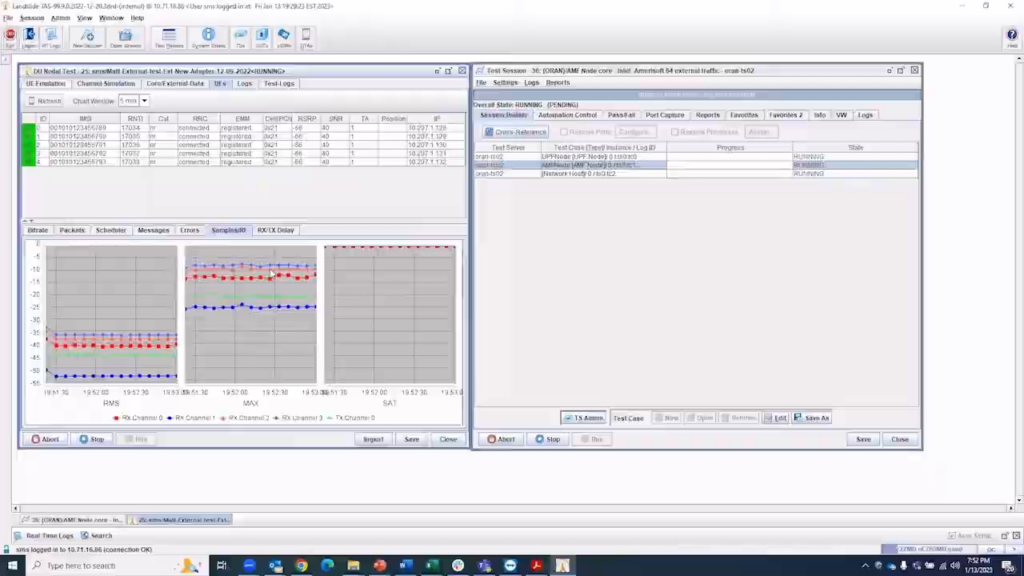
{"action": "left_click", "coordinate": [276, 230]}
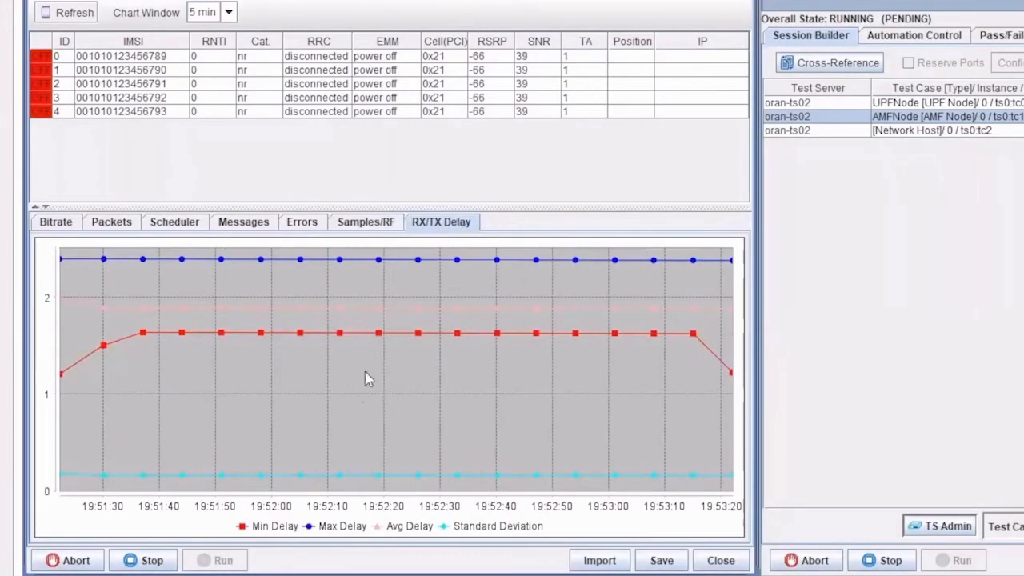